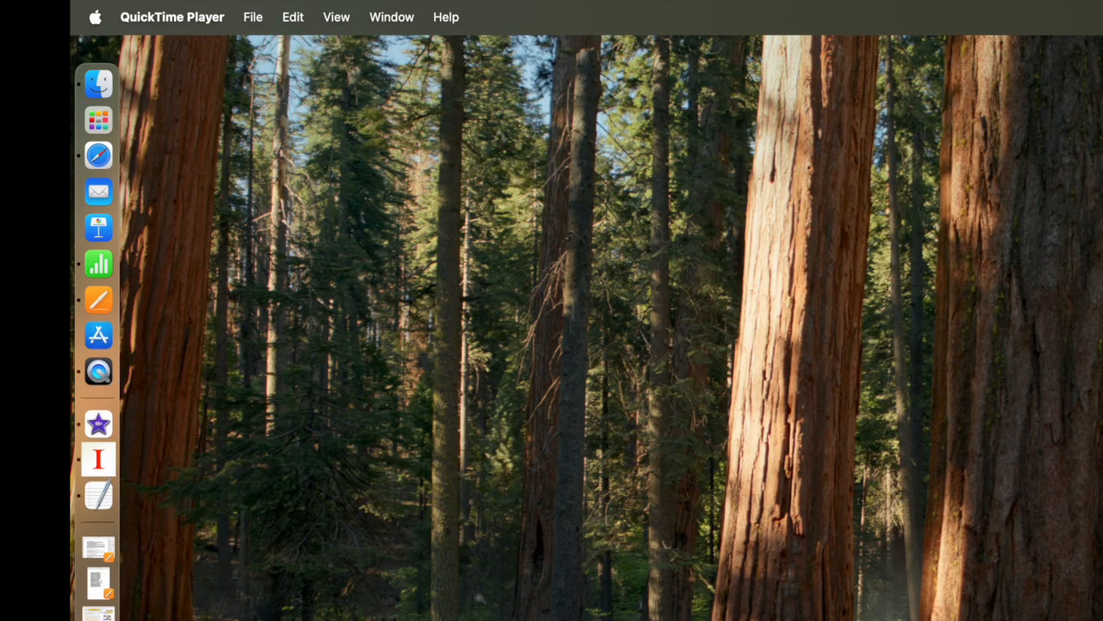
Step: Open the Demo - Import CSV spreadsheet in Numbers and review its Title, Start Date and End Date columns, including Records 4 and 5
left_click(99, 263)
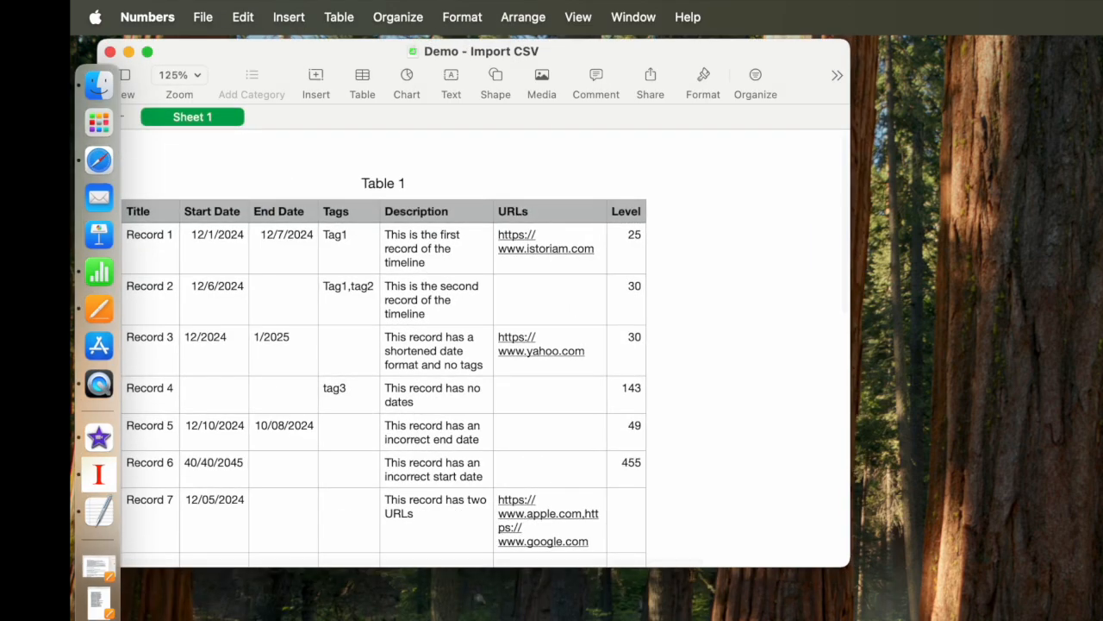
left_click(146, 220)
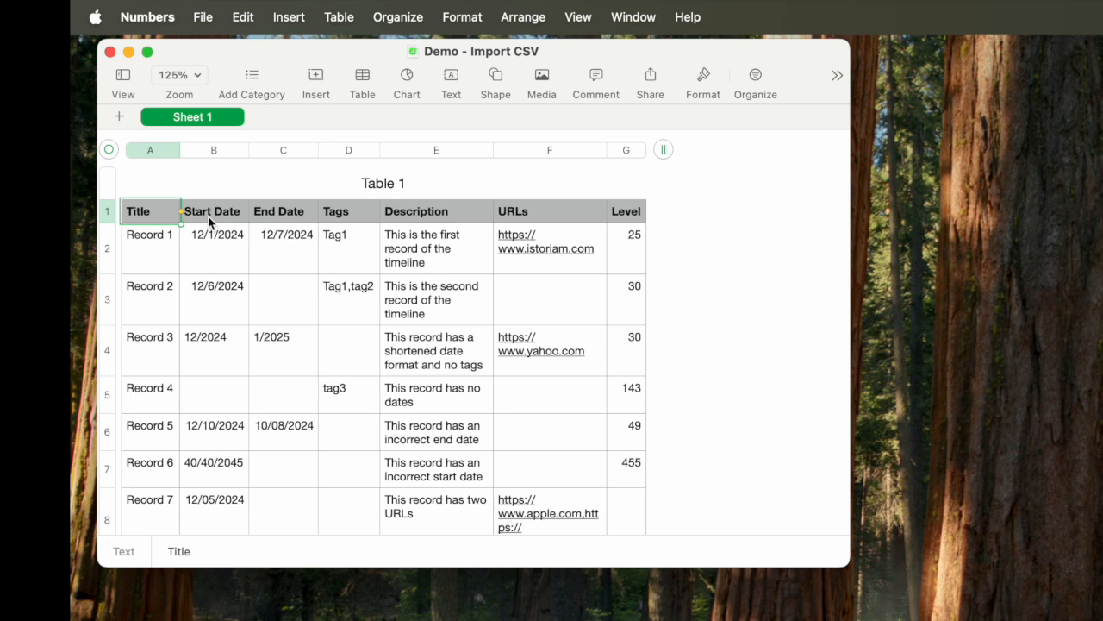
left_click(159, 252)
left_click(145, 214)
left_click(208, 220)
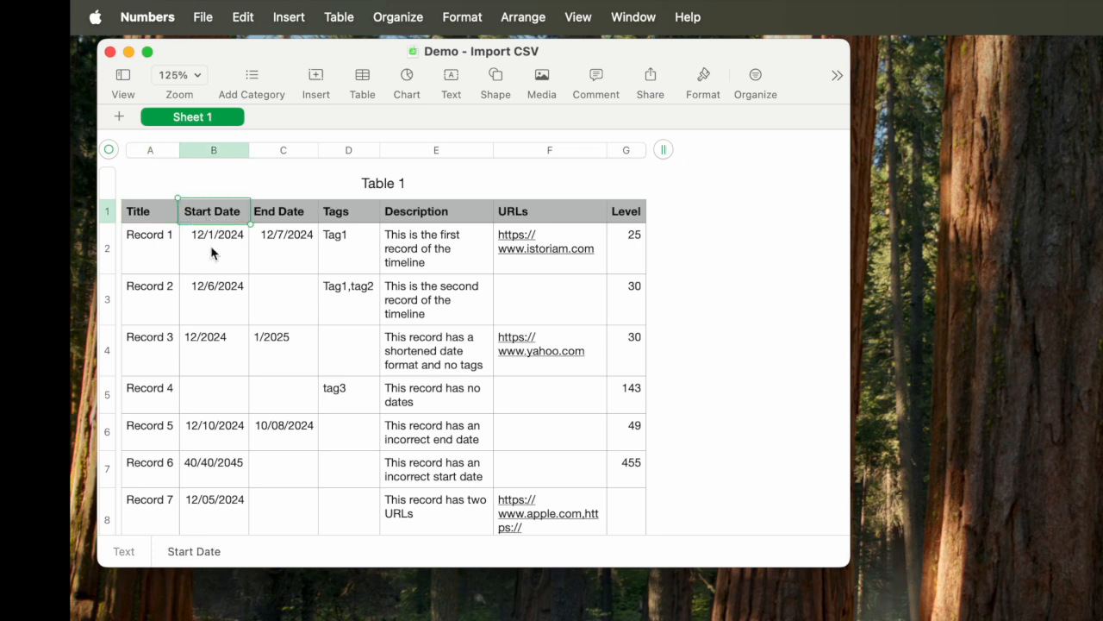
left_click(208, 394)
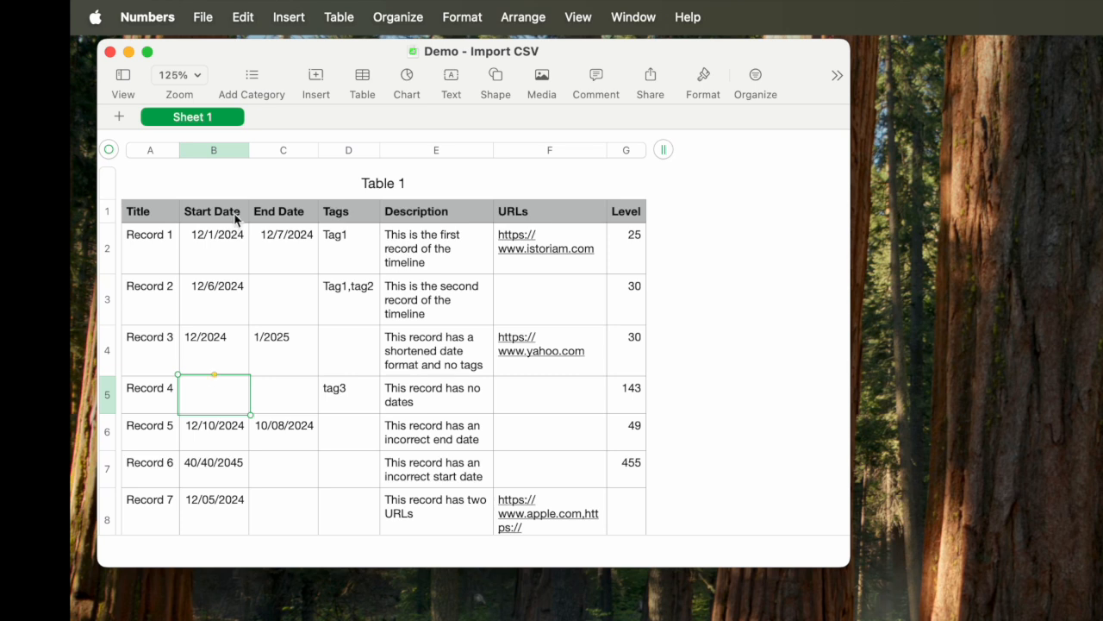
left_click(275, 216)
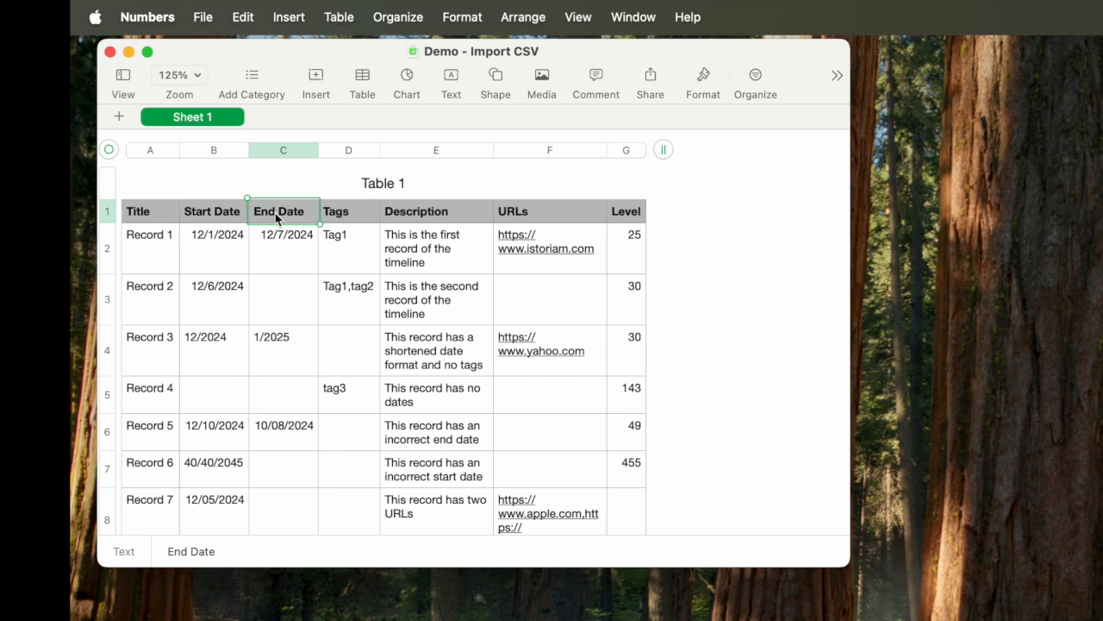
left_click(274, 398)
left_click(280, 441)
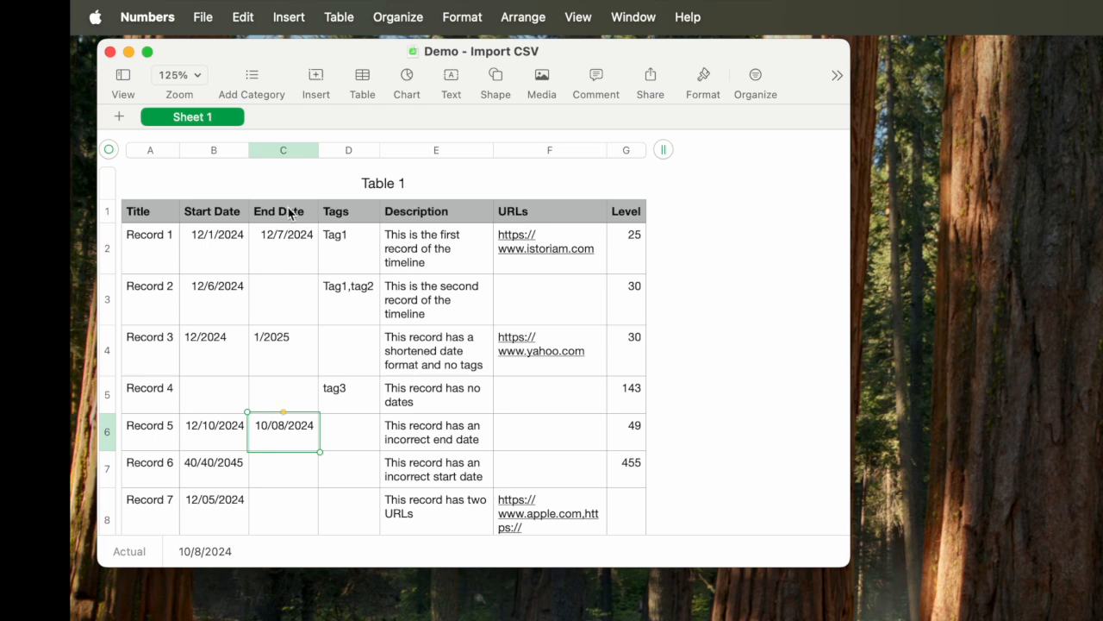
Step: Review the Tags column with Record 2's two comma-separated tags, plus the Description, URLs and Level columns
left_click(348, 217)
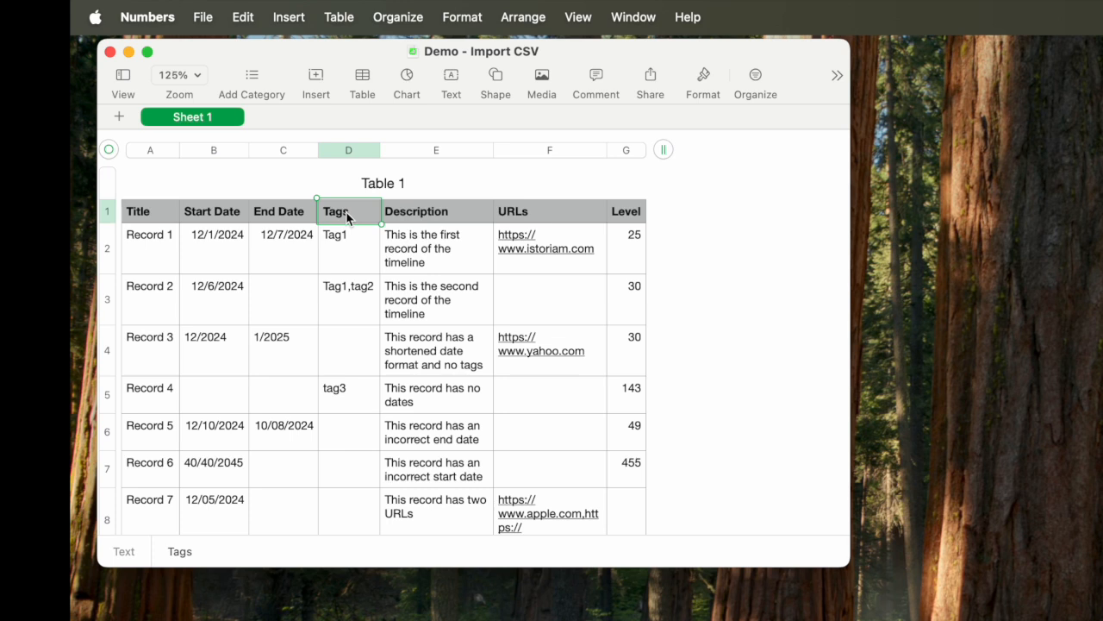
left_click(350, 304)
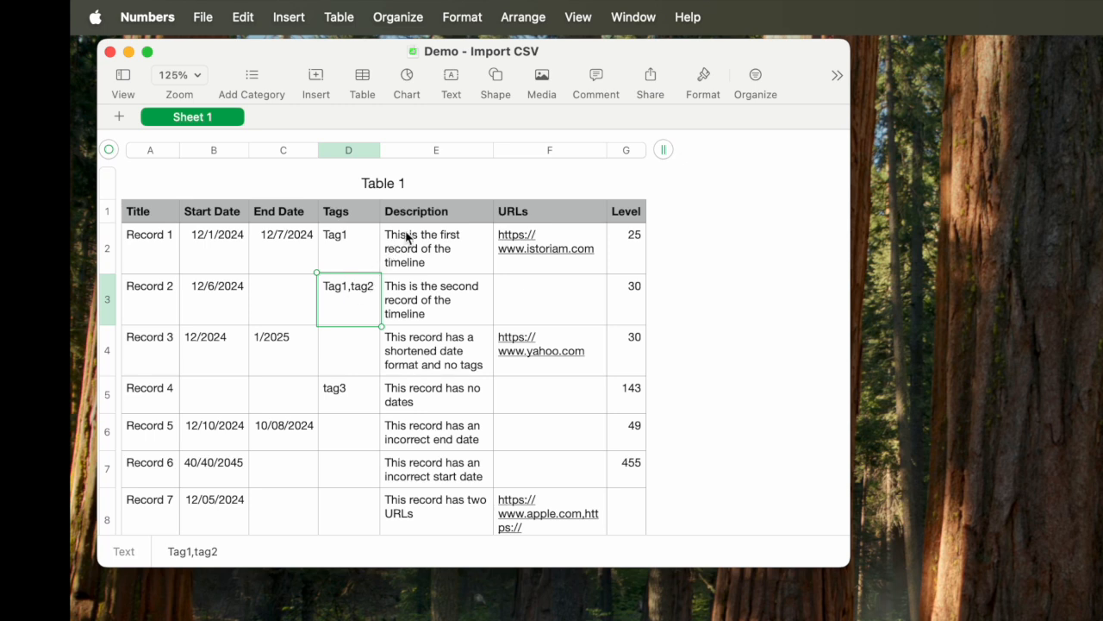
left_click(420, 211)
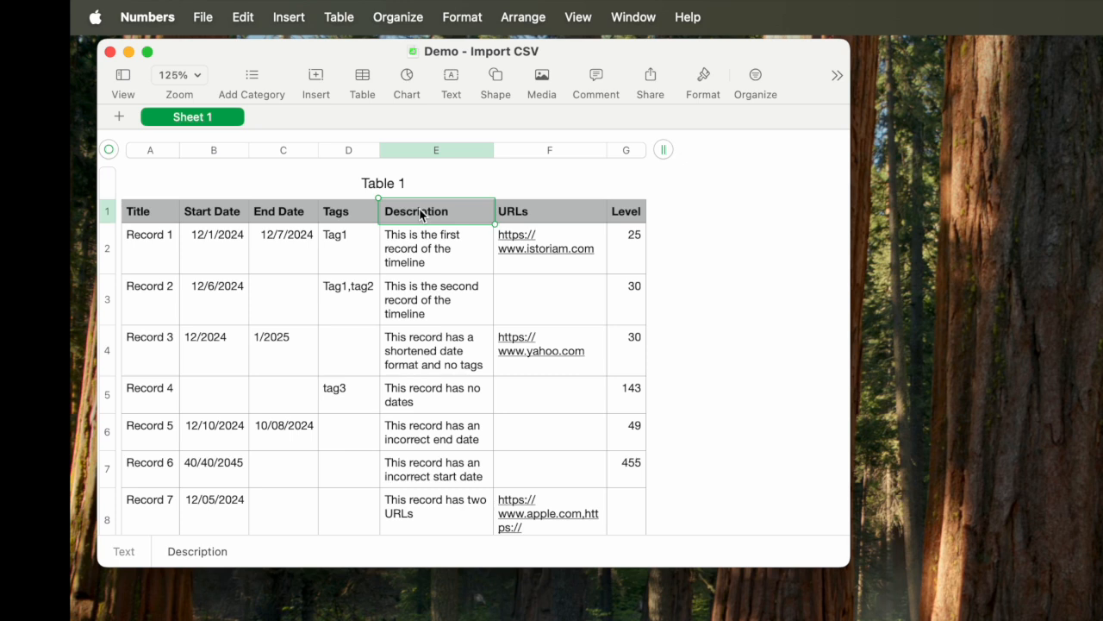
left_click(530, 218)
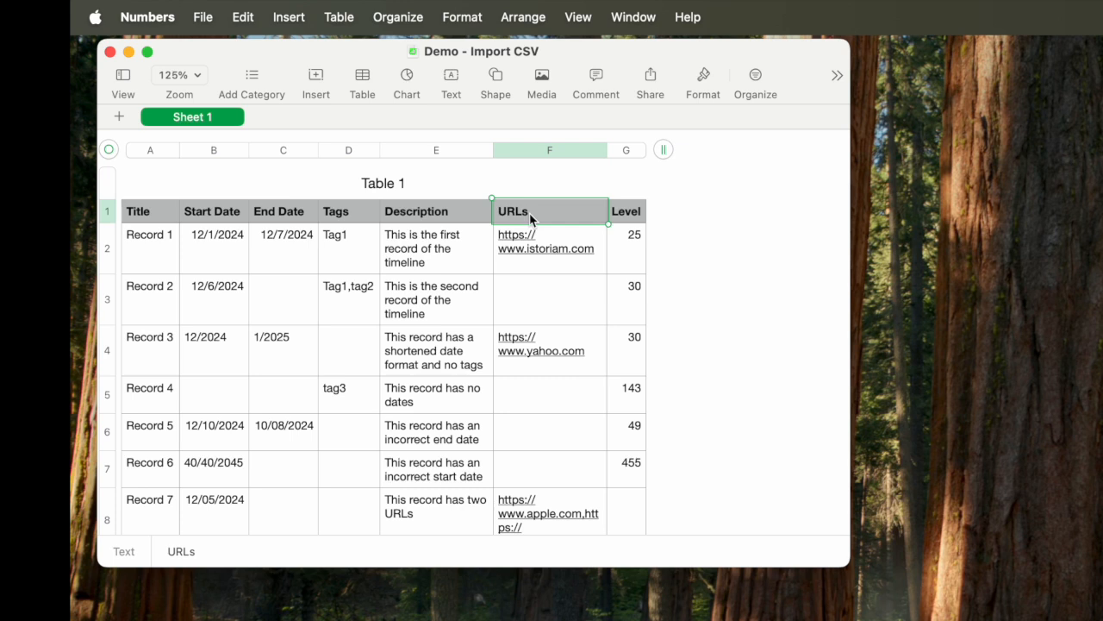
left_click(626, 216)
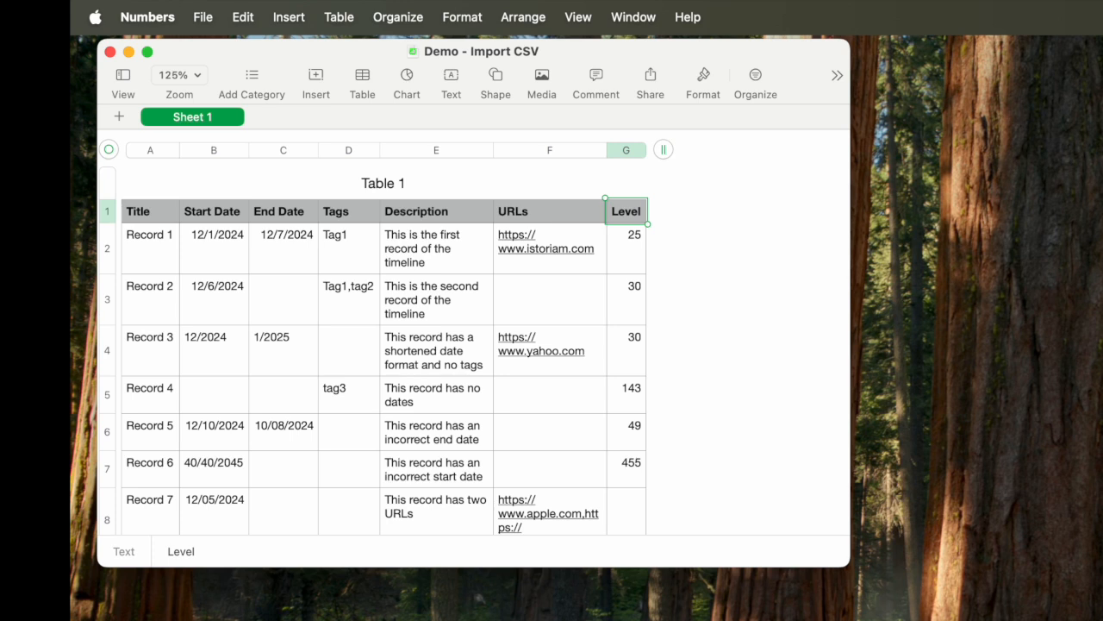
Step: Export the spreadsheet as a CSV file named Demo - Import CSV, in Unicode (UTF-8), to the 521 - Import from CSV folder
key("super+Tab")
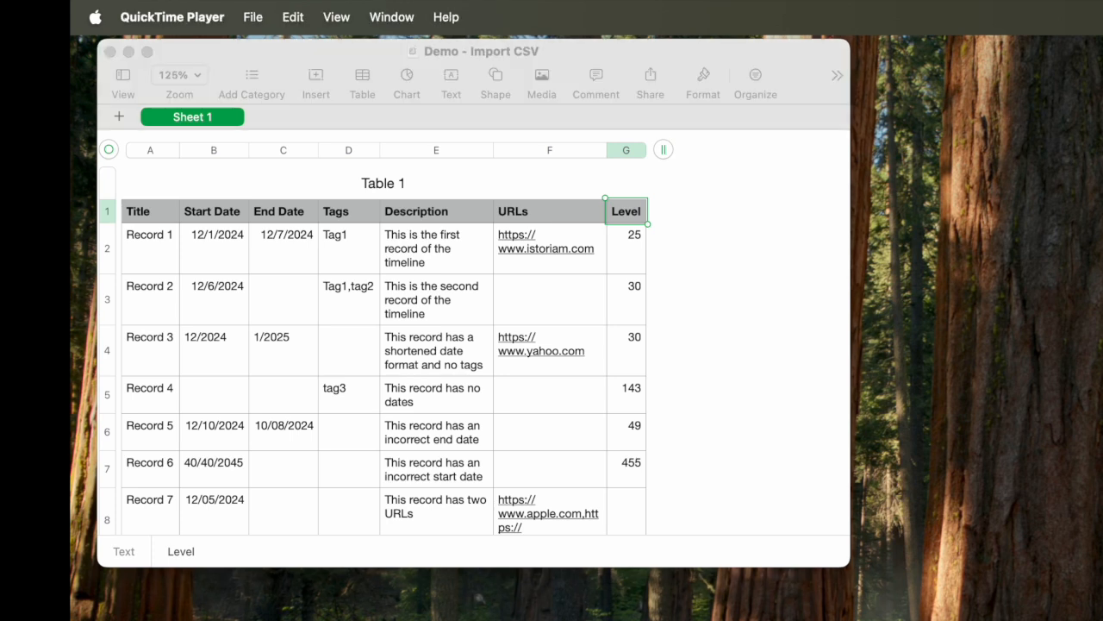
left_click(716, 216)
left_click(203, 18)
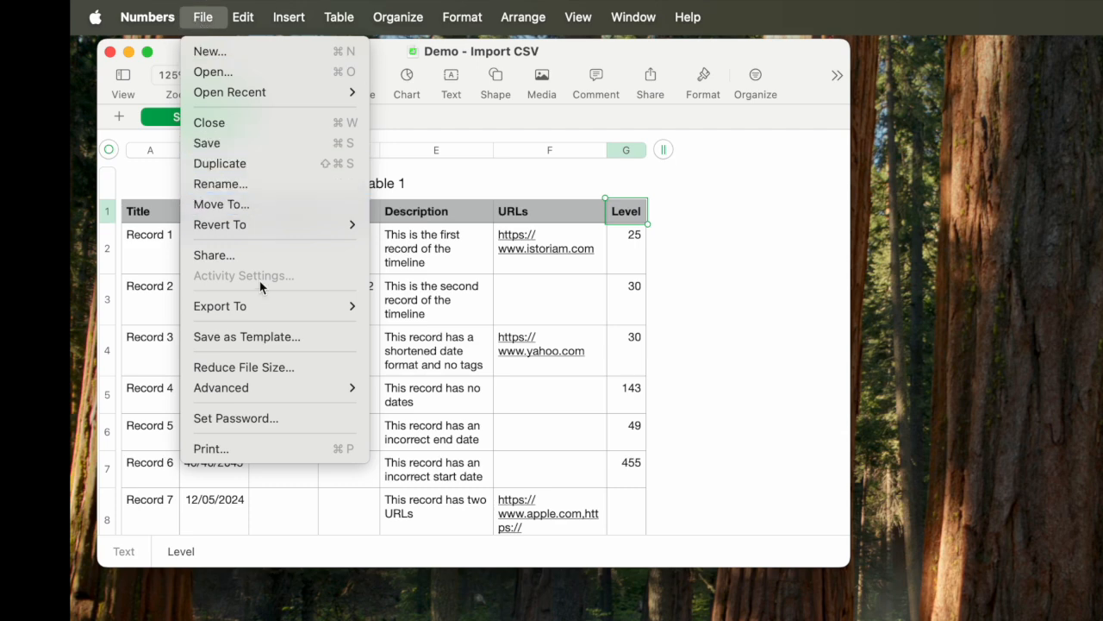
mouse_move(261, 305)
left_click(392, 346)
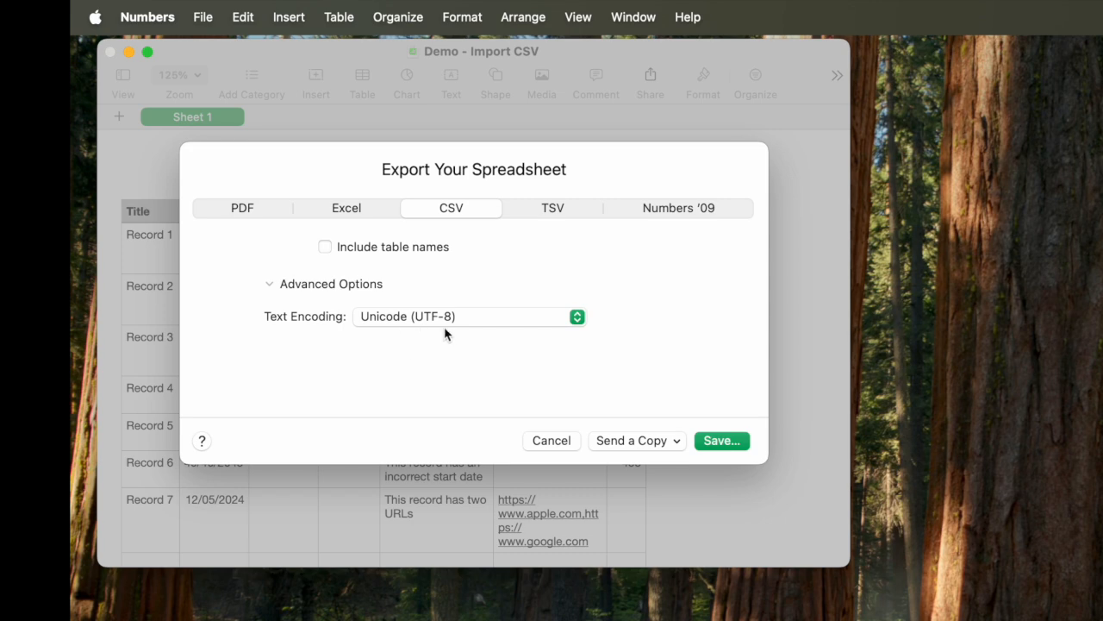
left_click(717, 442)
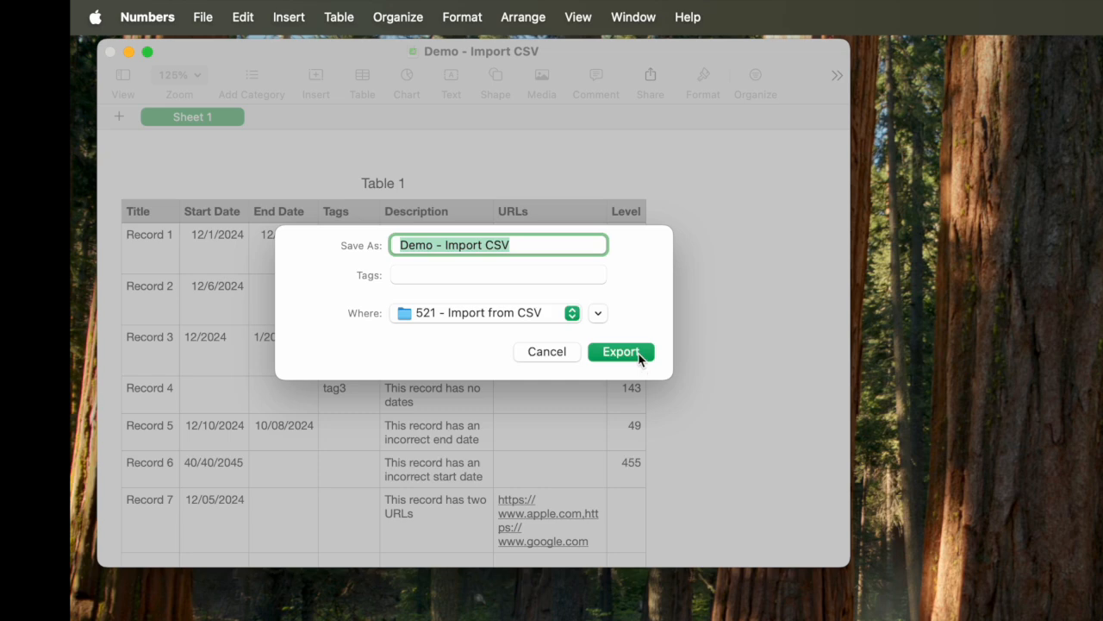
left_click(637, 352)
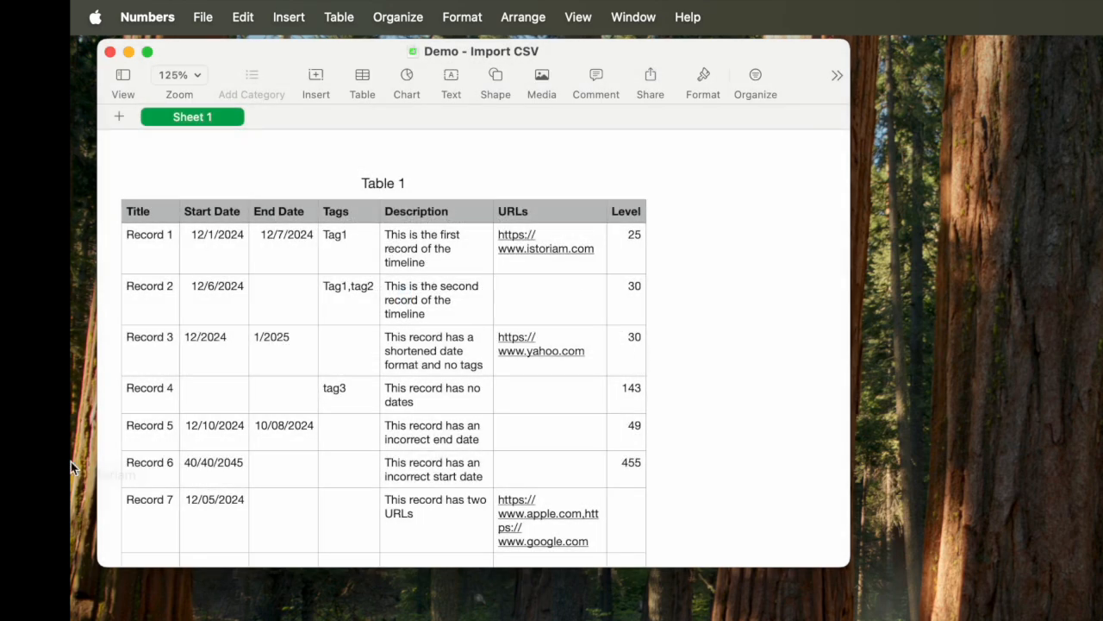
Step: Switch to Istoriam and start an import from CSV into the new timeline
mouse_move(72, 379)
left_click(99, 437)
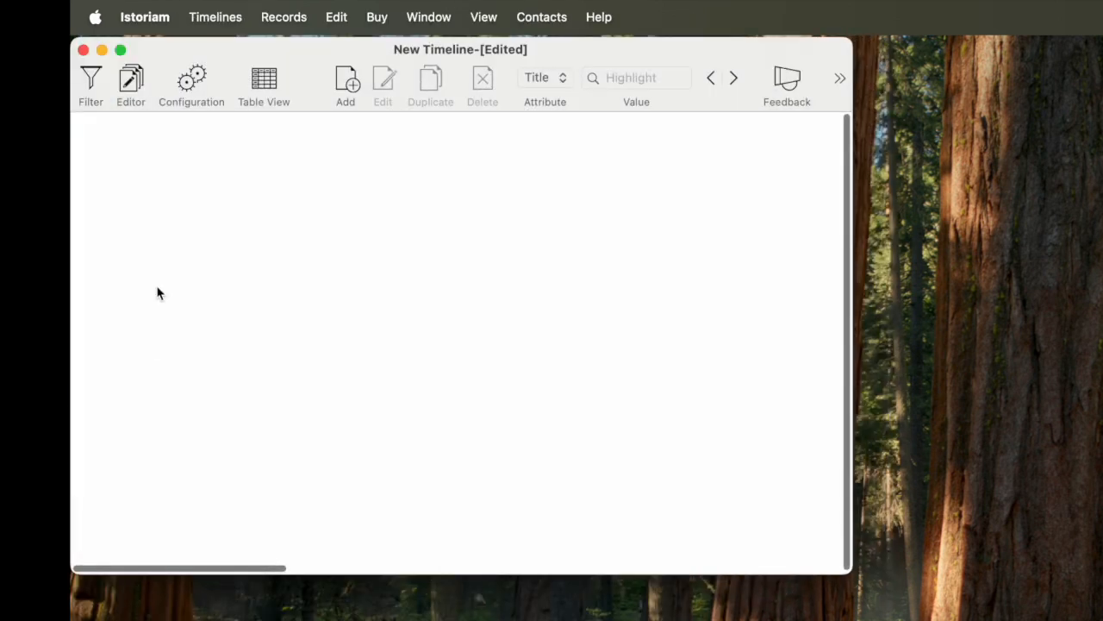
left_click(217, 19)
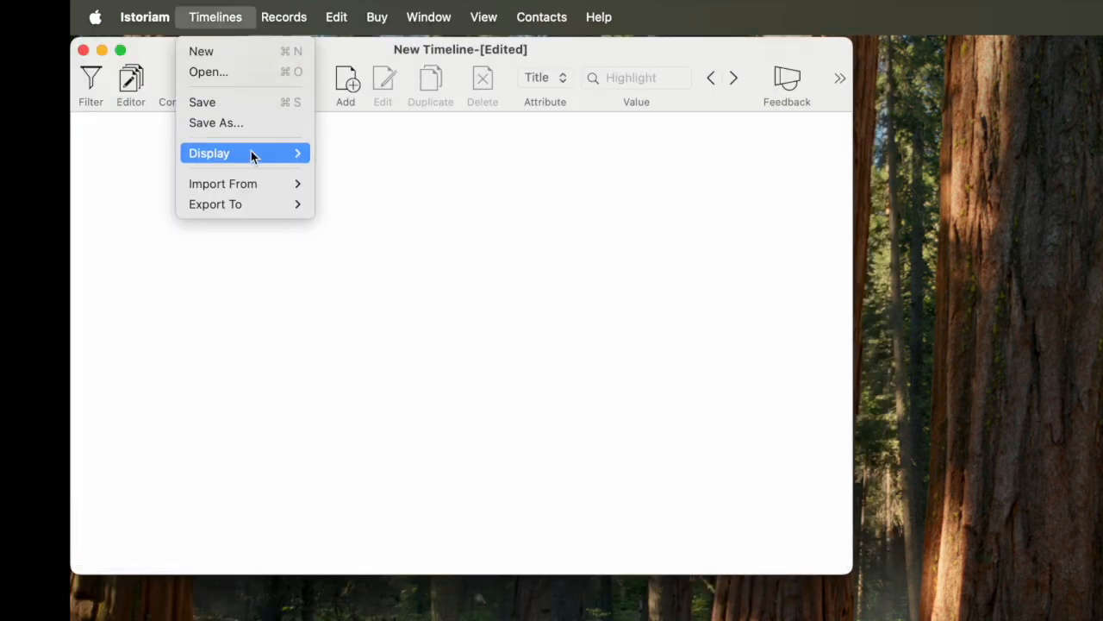
mouse_move(256, 181)
left_click(336, 203)
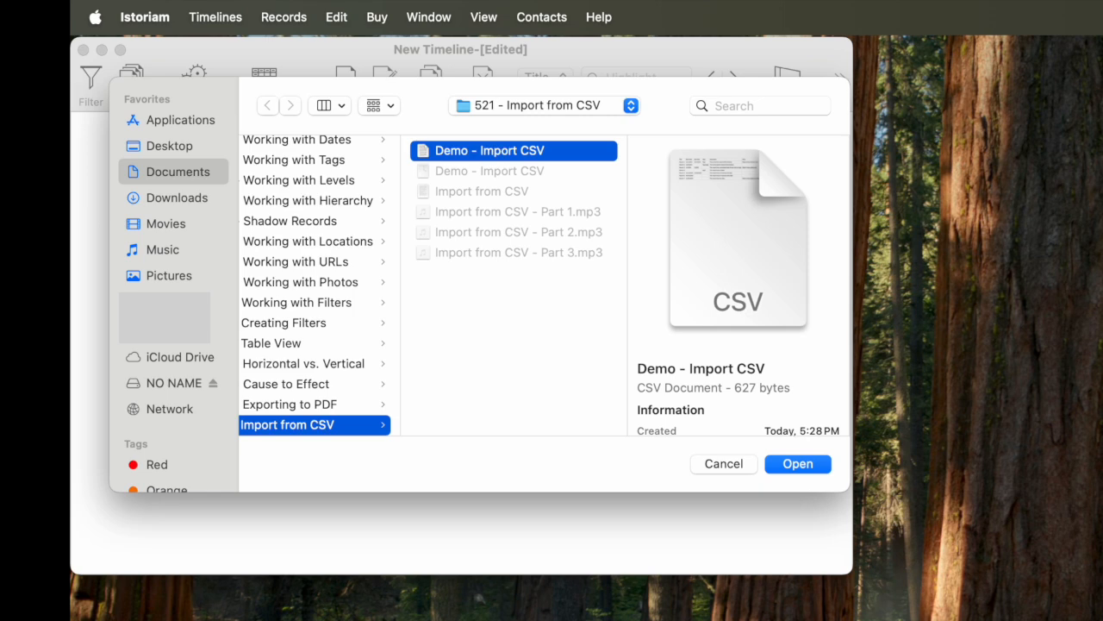
Step: Examine the separators in the exported Demo - Import CSV text in TextEdit, and close the file
mouse_move(71, 443)
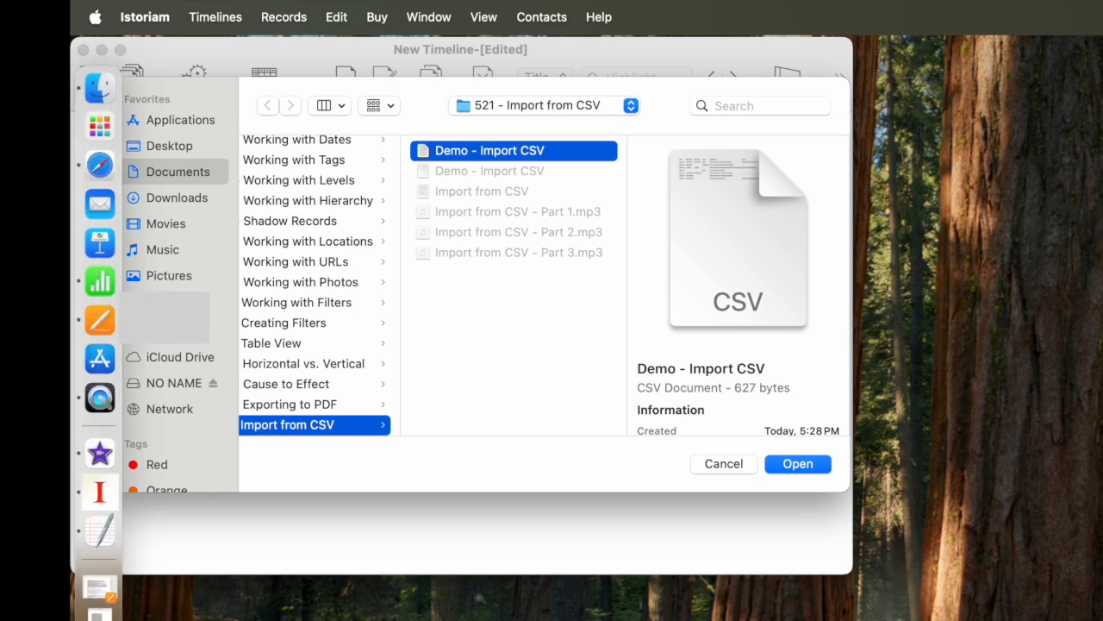
left_click(100, 531)
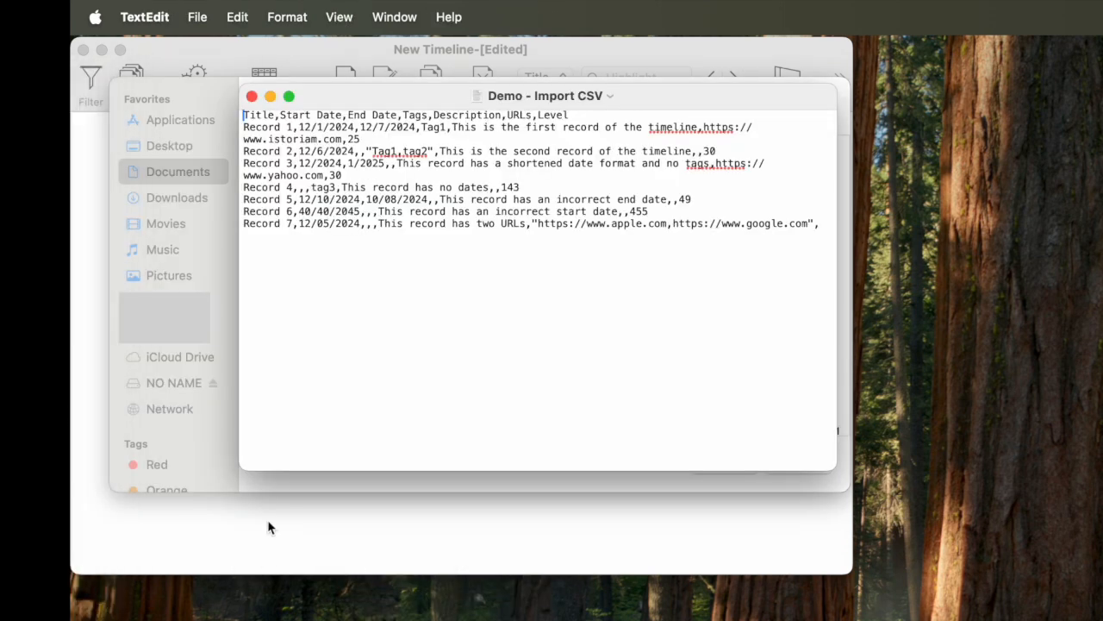
left_click(370, 212)
left_click(252, 96)
Step: Return to Istoriam's file selection and open Demo - Import CSV for import, up to the separator choice
left_click(494, 226)
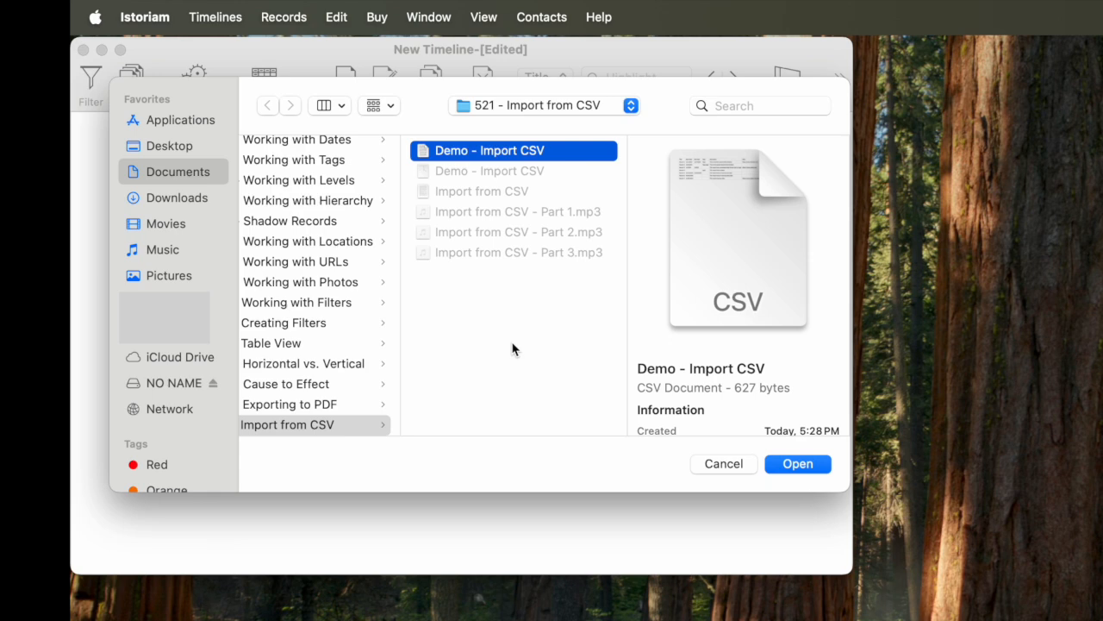
left_click(805, 465)
left_click_drag(820, 237, 404, 148)
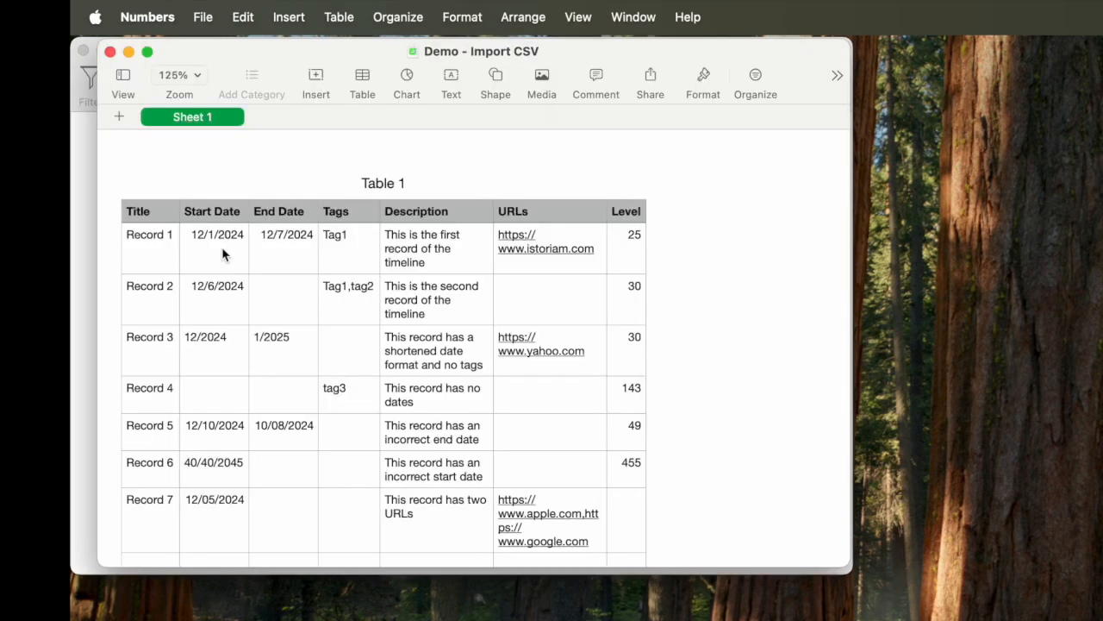
Step: Check Record 1's start date format in Numbers against the Date Format options in Istoriam's configuration
left_click(222, 253)
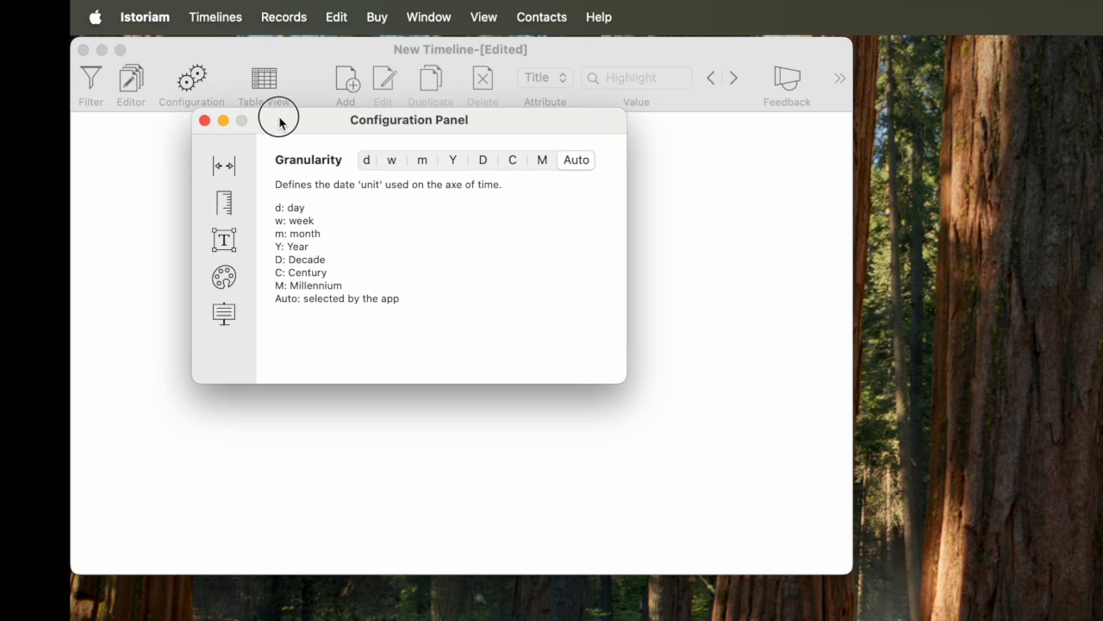
left_click_drag(278, 116, 291, 148)
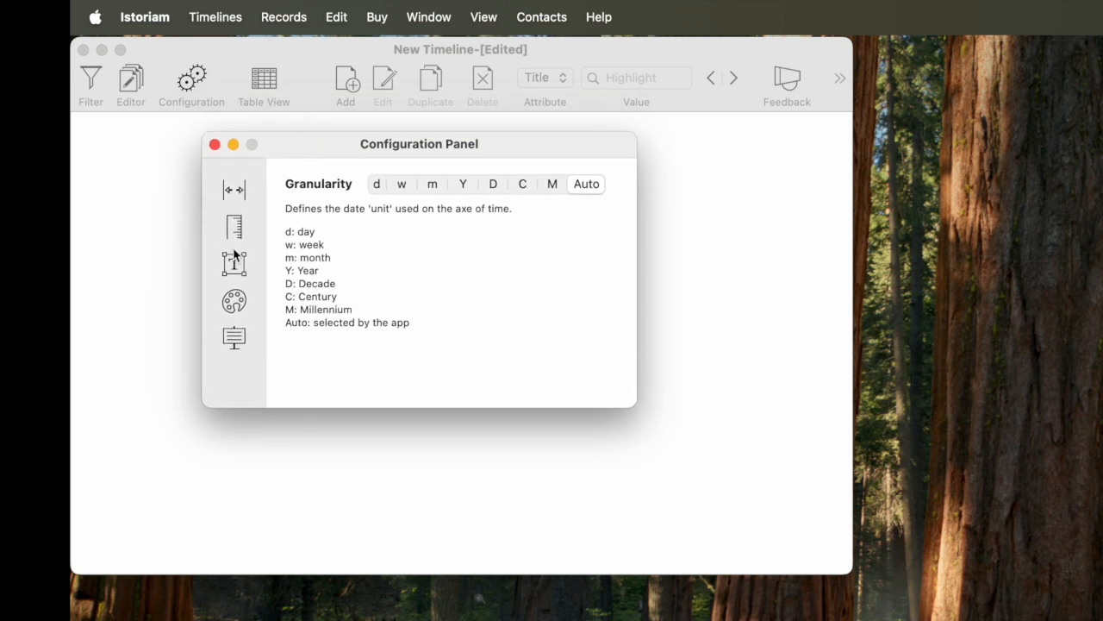
left_click(235, 267)
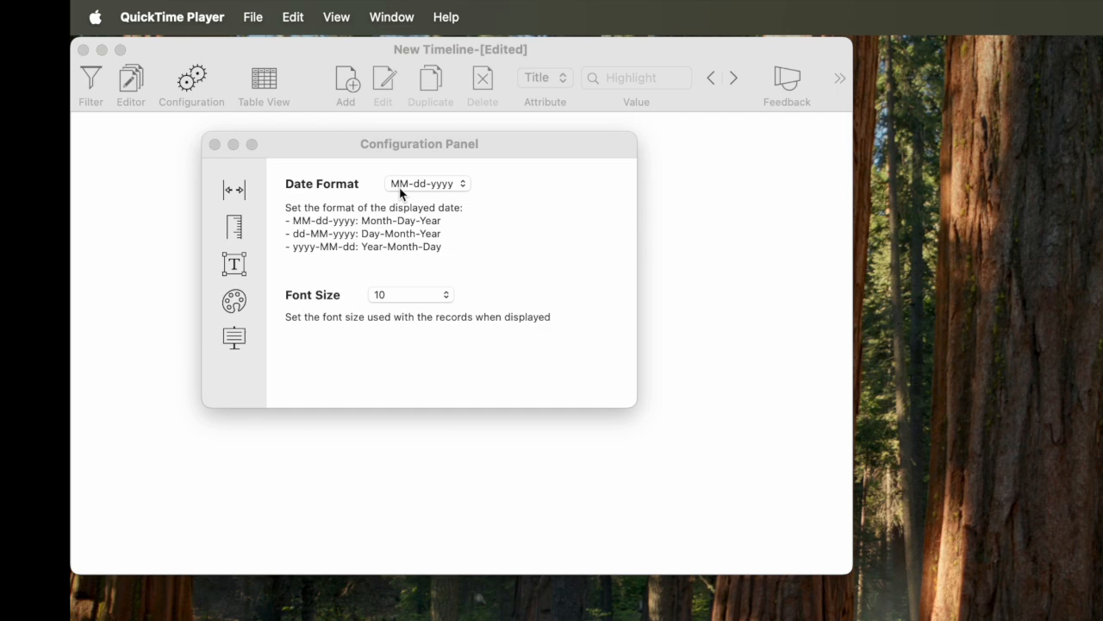
left_click(464, 186)
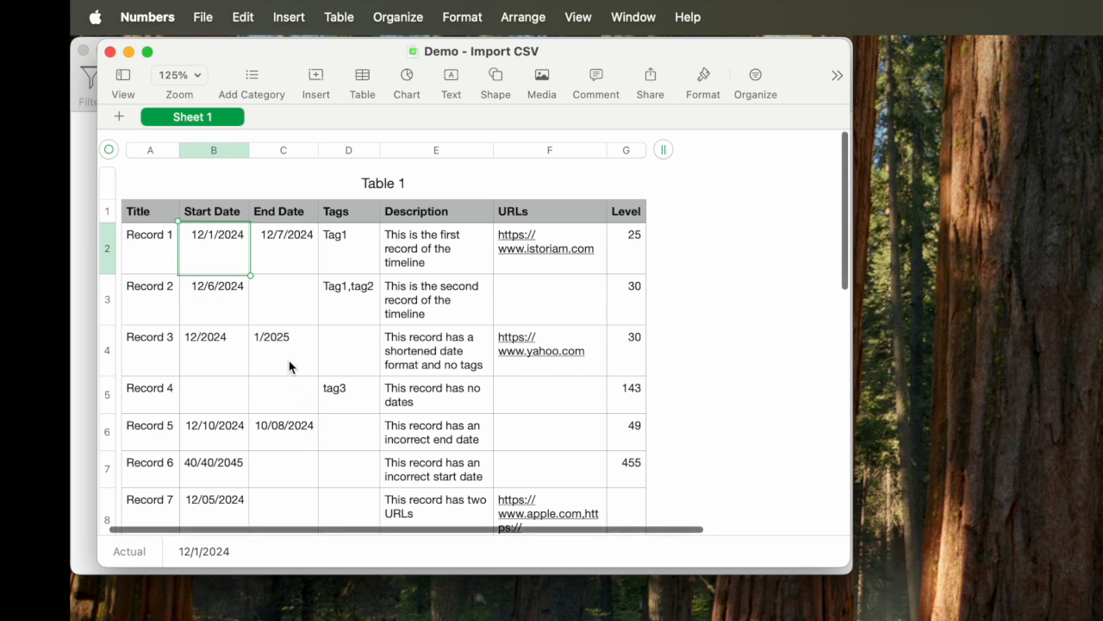
Step: Import the Demo - Import CSV file into the timeline with Comma (,) as the separator
left_click(290, 362)
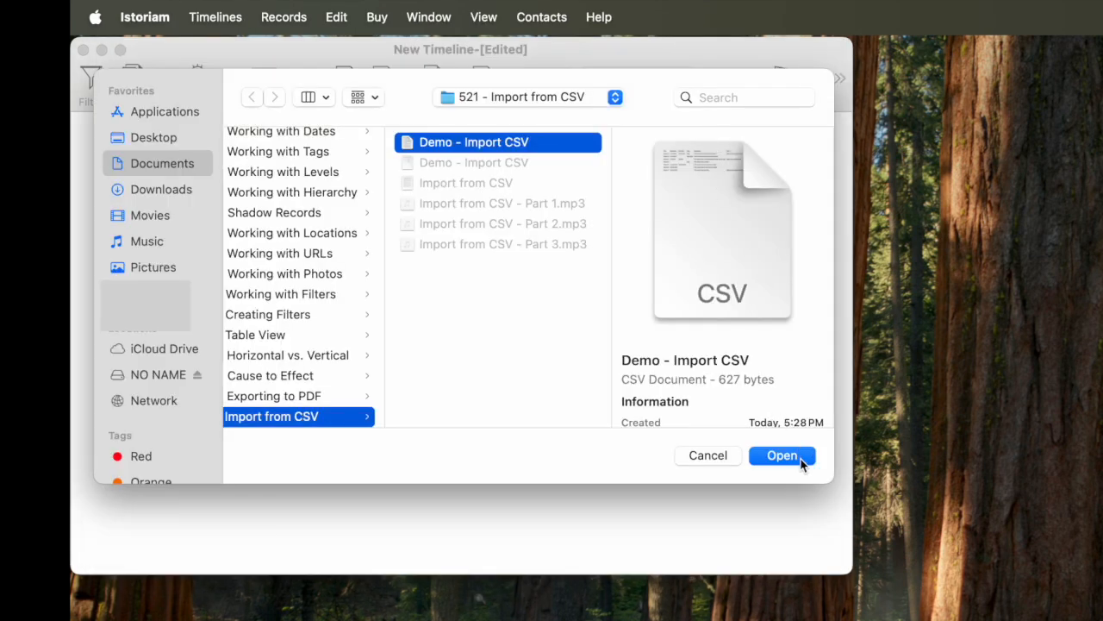
left_click(795, 464)
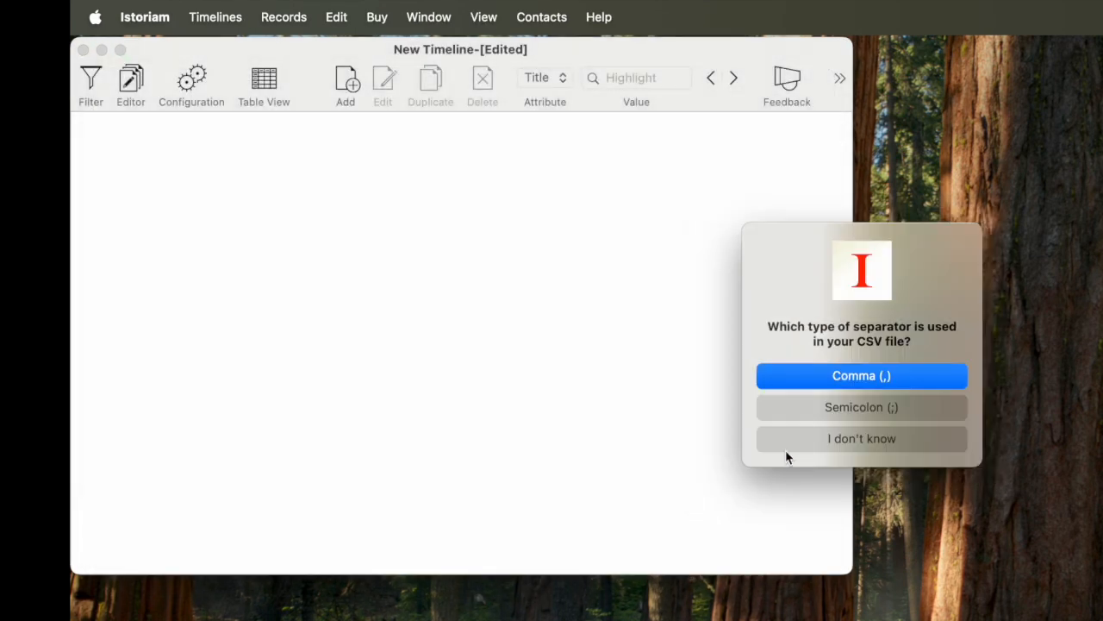
left_click_drag(779, 243, 402, 167)
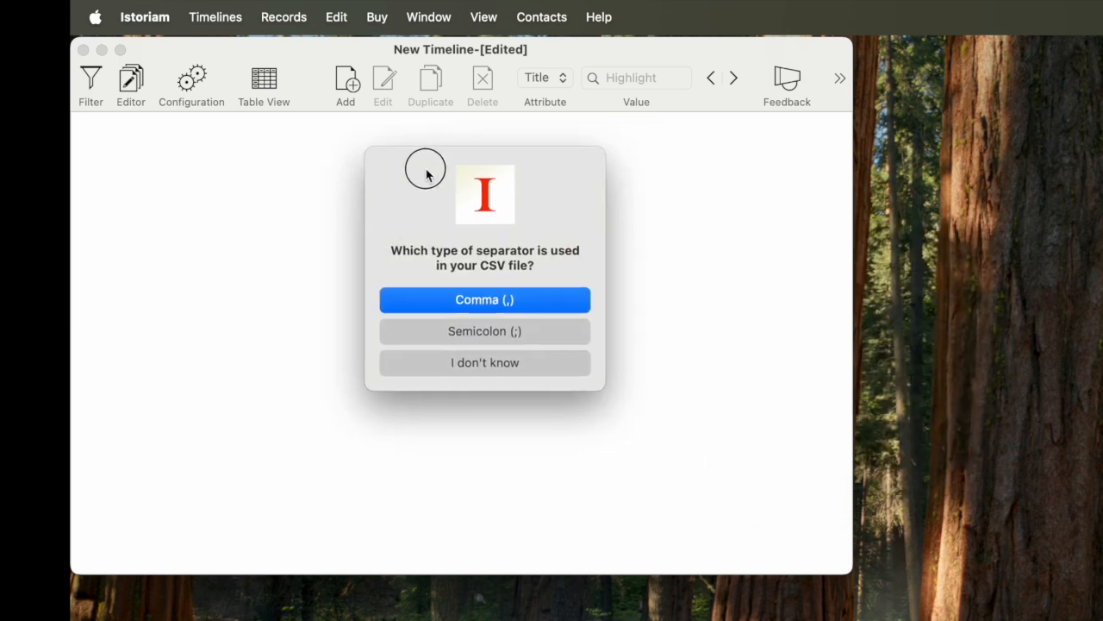
left_click(426, 307)
Step: Skip the record on line 7 with the unreadable start date and accept the import
left_click_drag(781, 256, 382, 148)
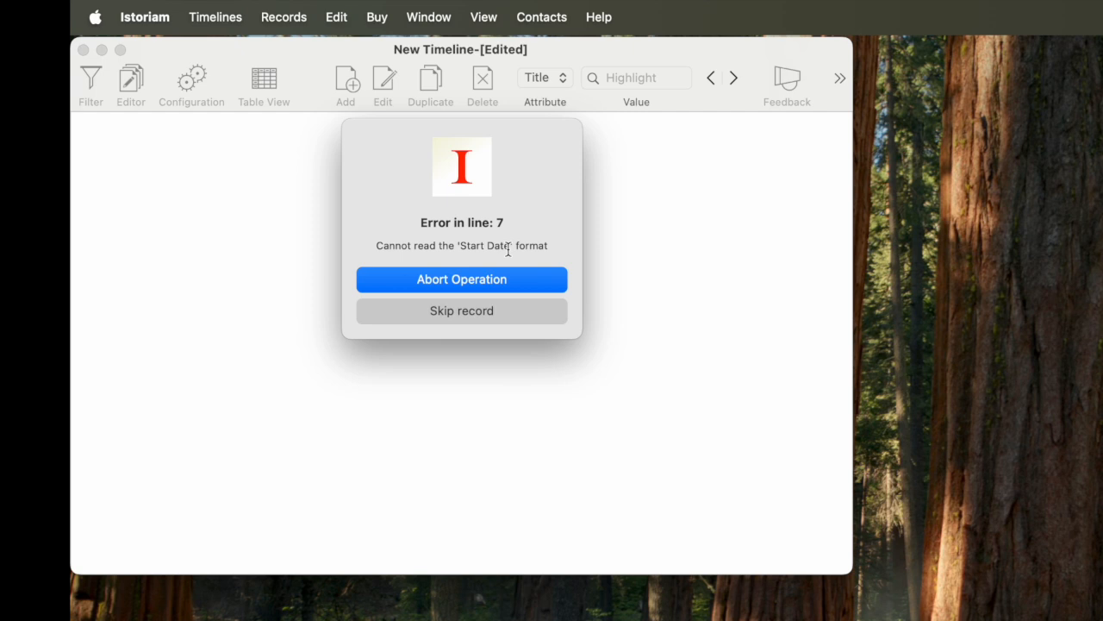
left_click(454, 312)
left_click_drag(676, 578, 375, 181)
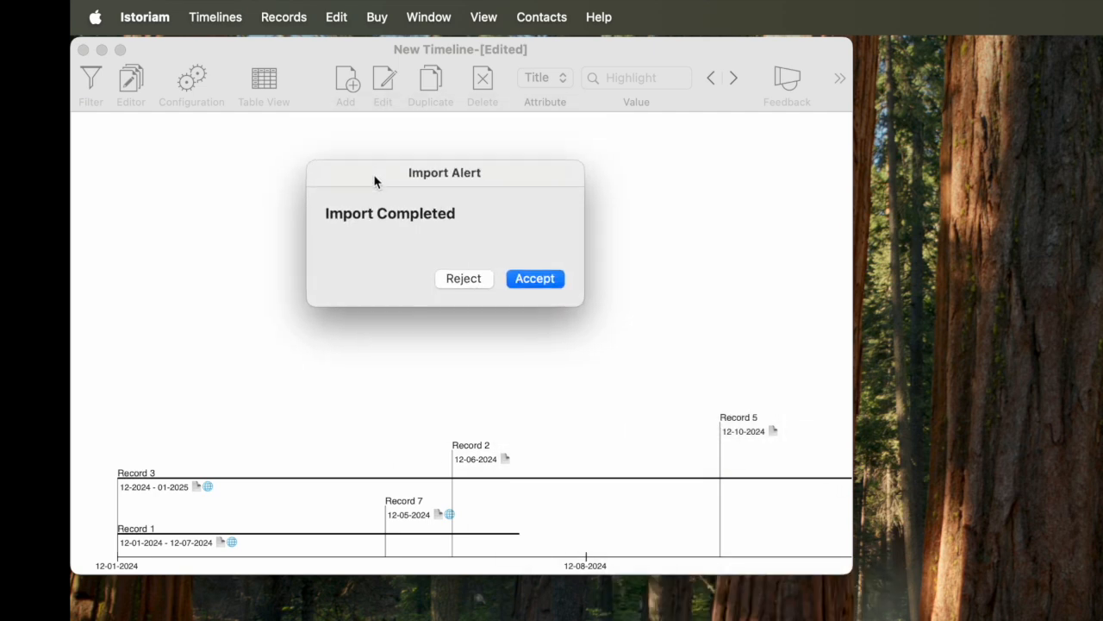
left_click(534, 279)
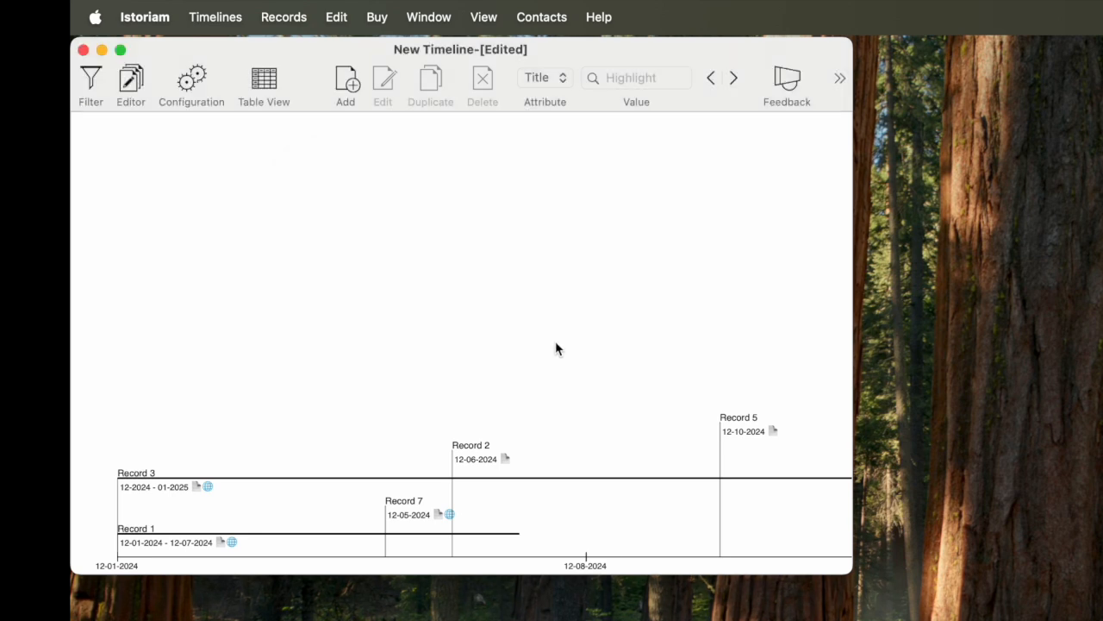
Step: Look along the timeline to review the imported records
scroll(566, 360, "right", 5)
scroll(566, 368, "right", 5)
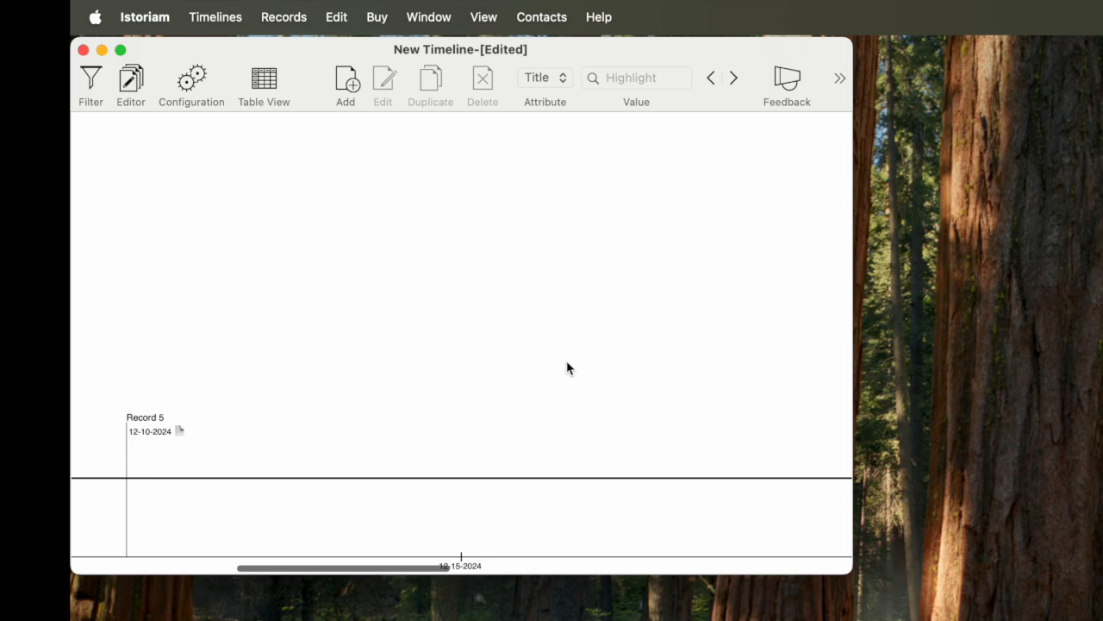
scroll(567, 368, "left", 8)
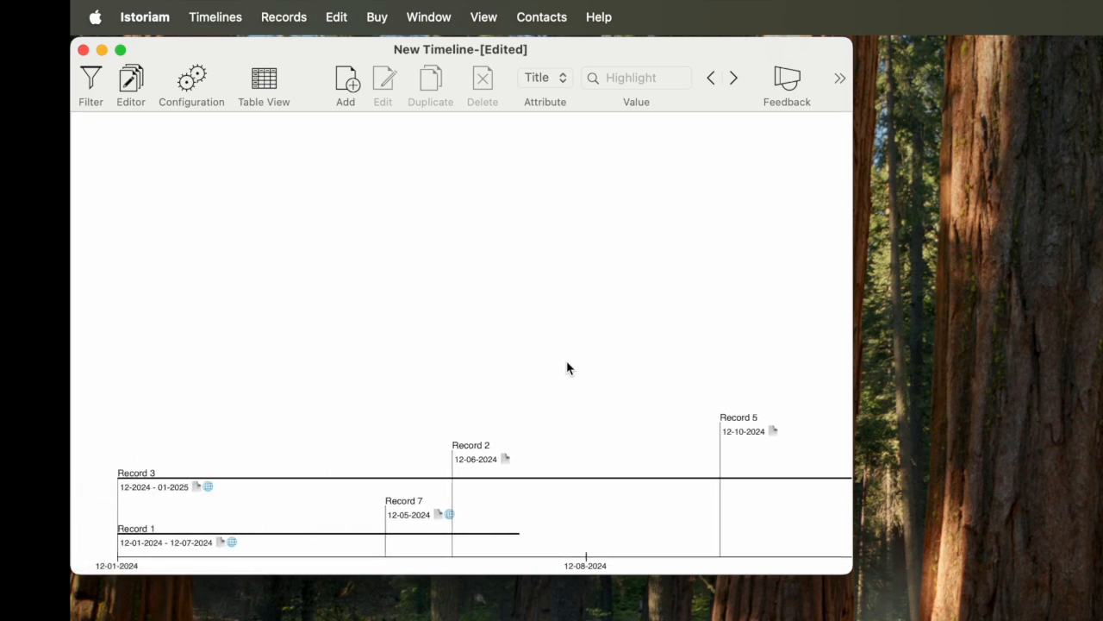